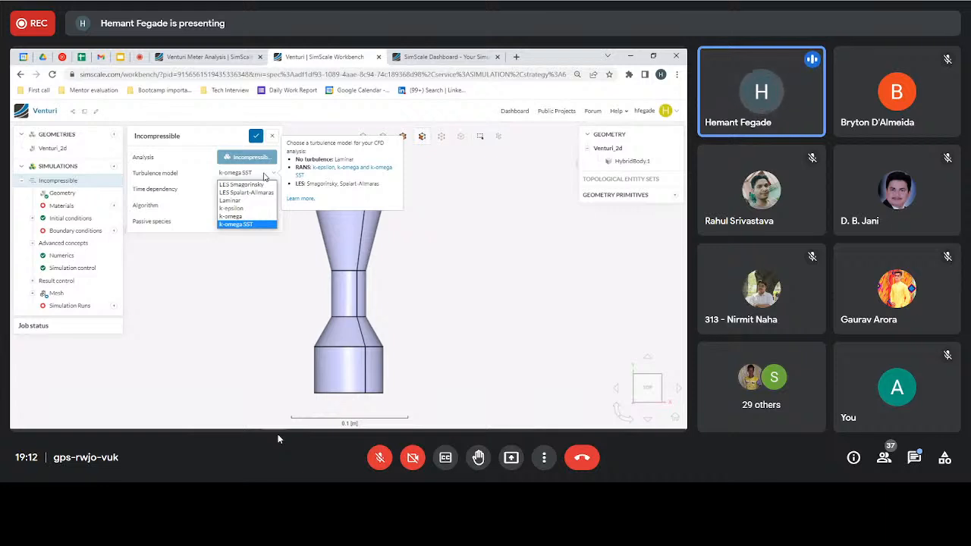
Check the incompressible analysis settings in the Venturi Meter Analysis project and the simulation domain assigned in the Venturi project.
left_click(205, 57)
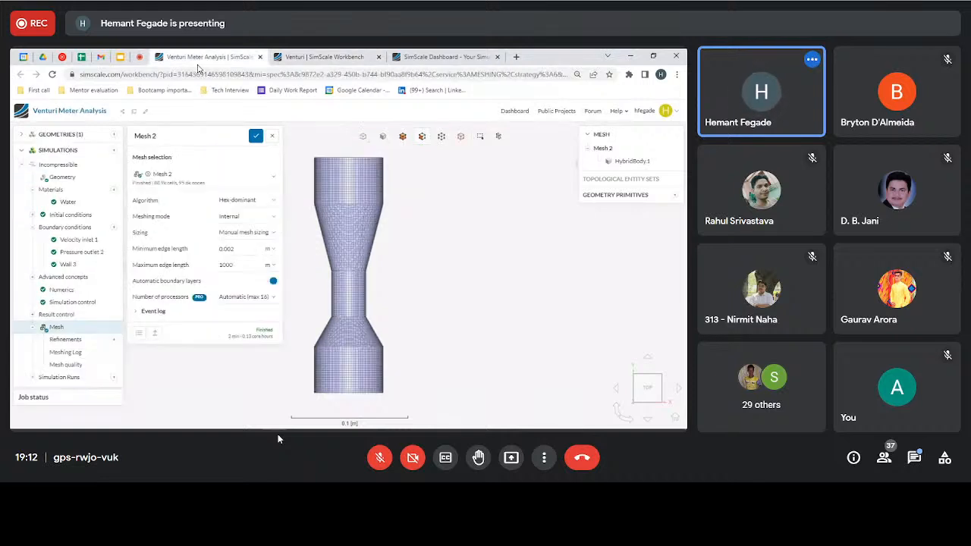
left_click(55, 164)
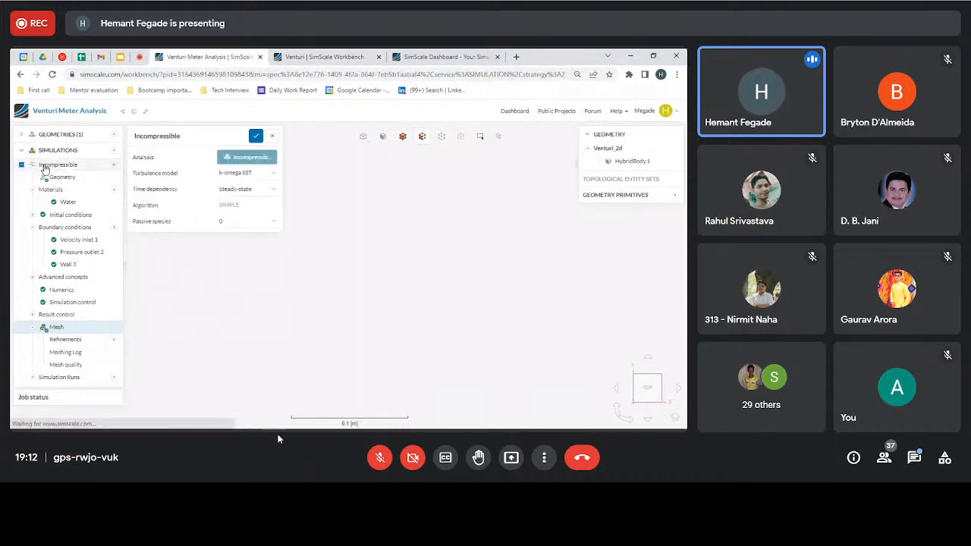
left_click(326, 57)
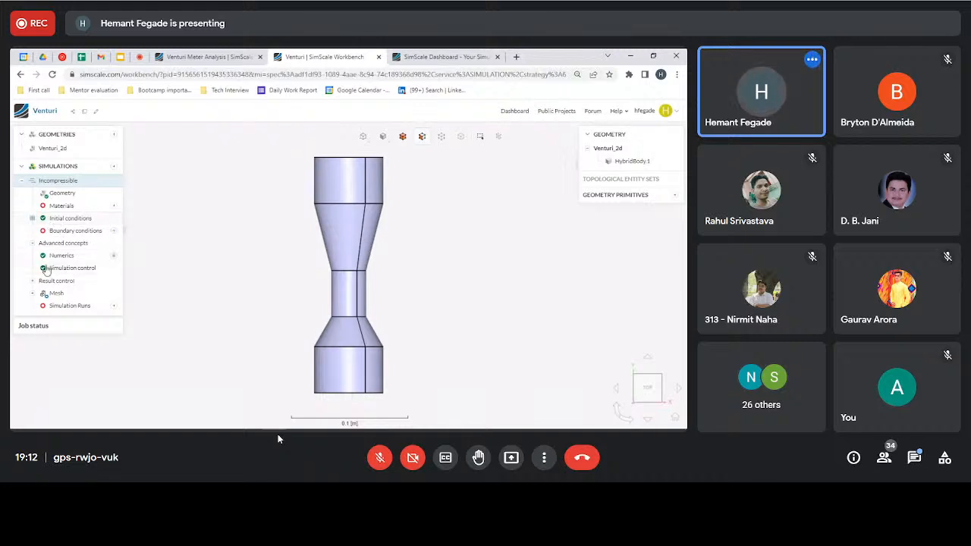
left_click(62, 195)
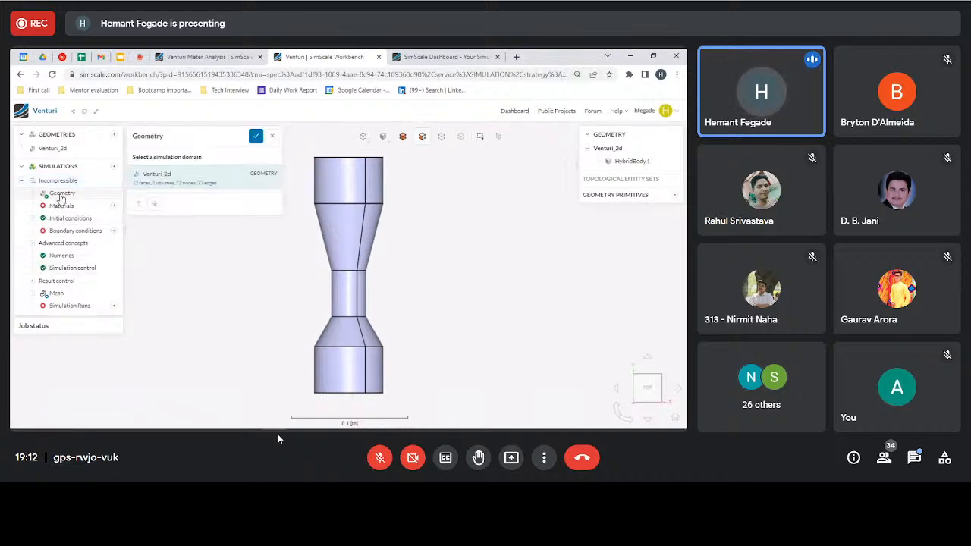
left_click(272, 137)
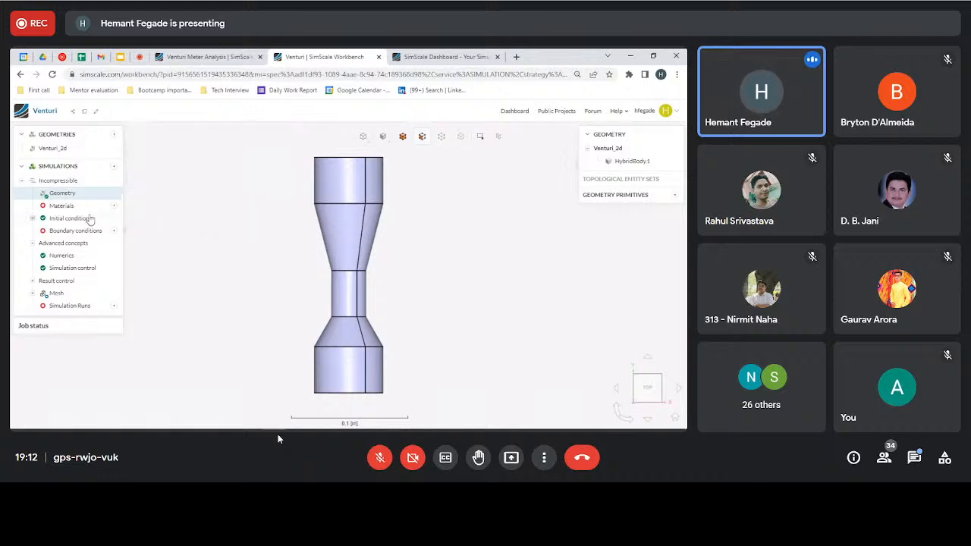
Add Water as the fluid material for HybridBody.1 and inspect its density and kinematic viscosity.
left_click(113, 205)
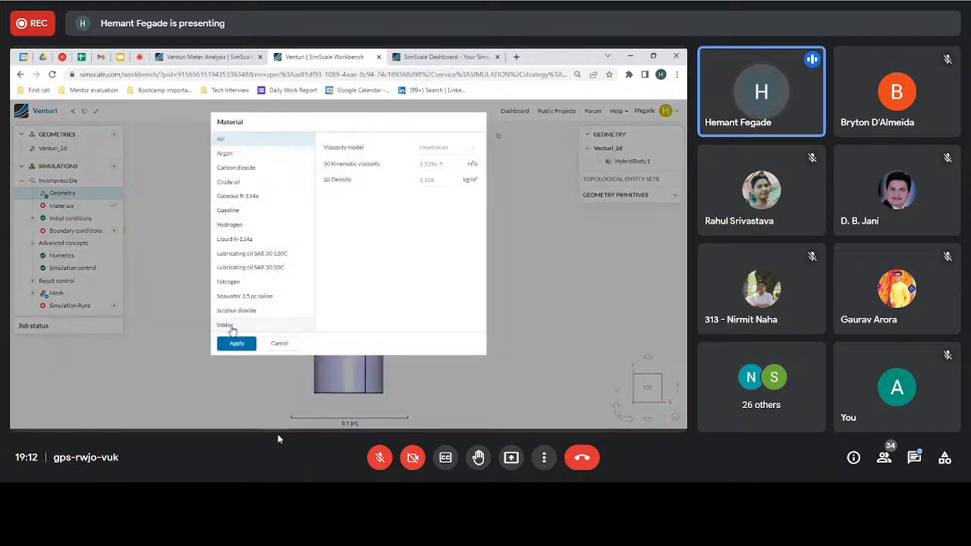
left_click(228, 326)
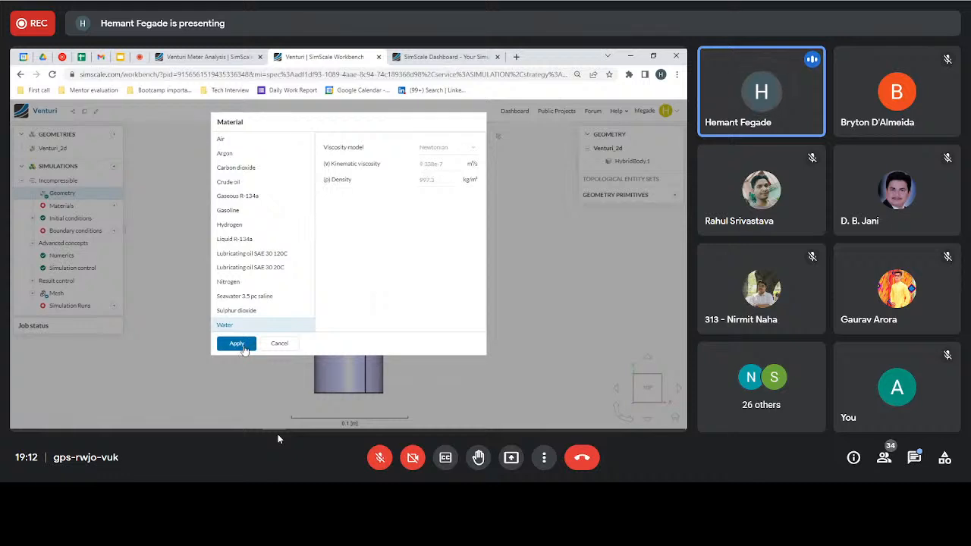
left_click(236, 343)
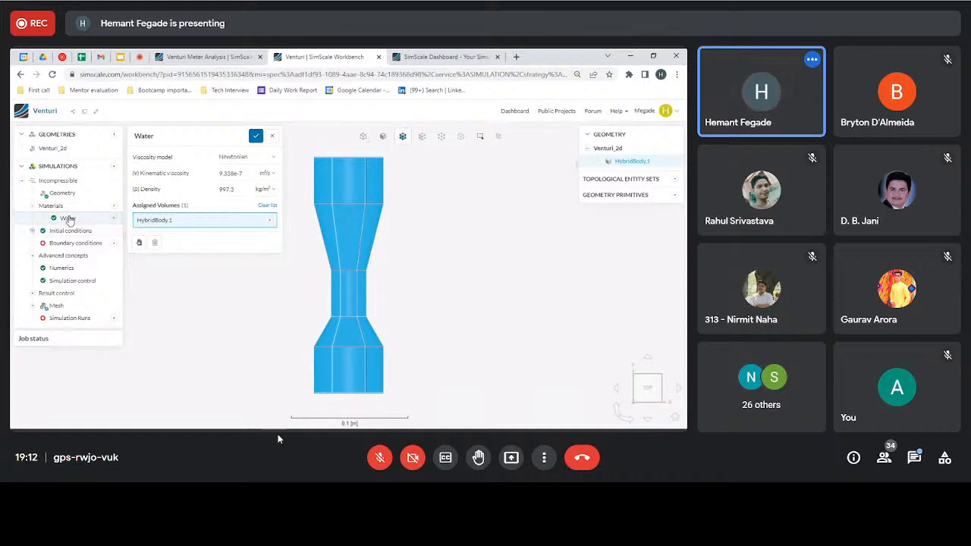
double_click(226, 189)
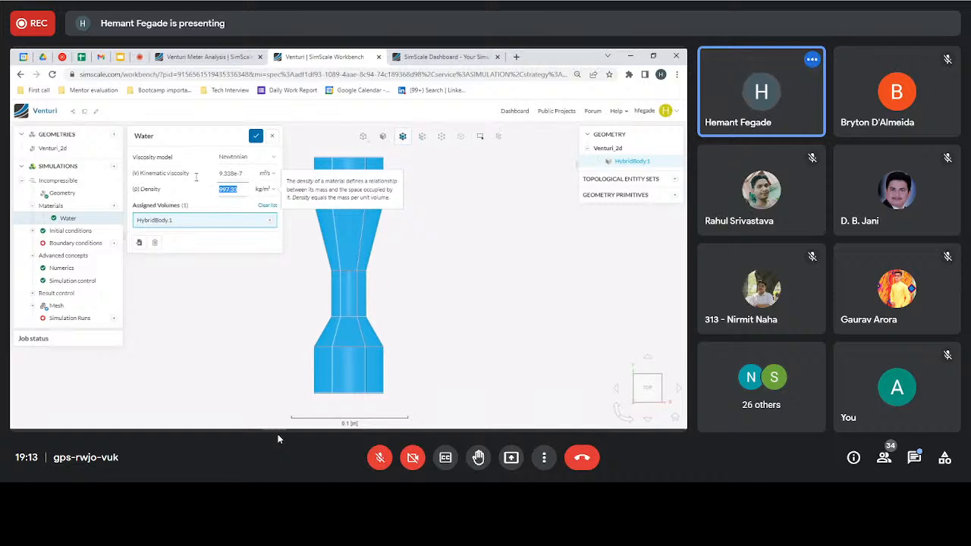
double_click(231, 173)
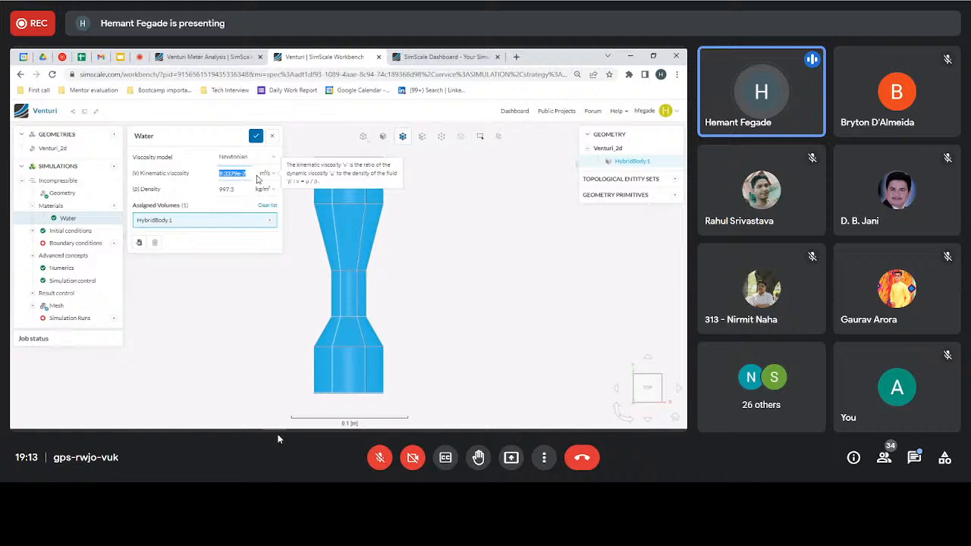
left_click(254, 140)
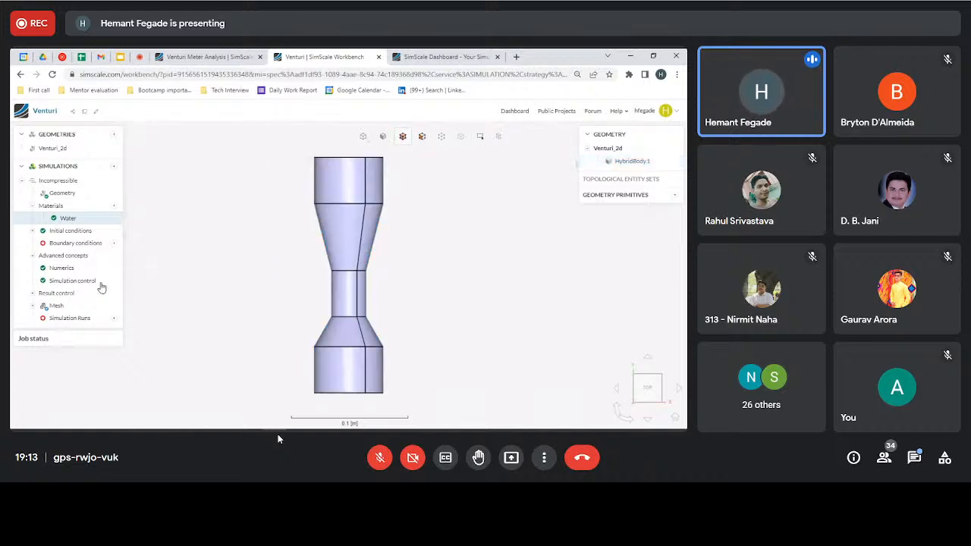
left_click(33, 230)
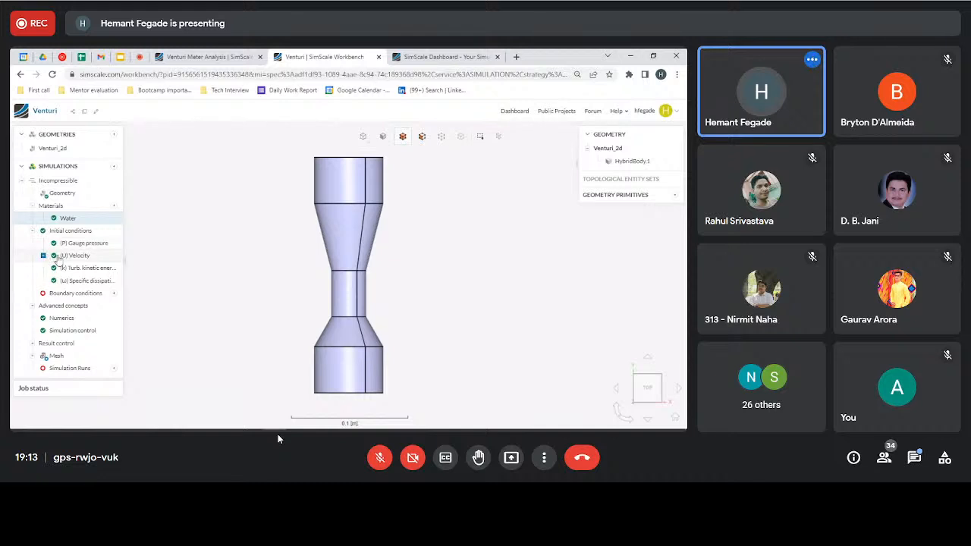
left_click(43, 256)
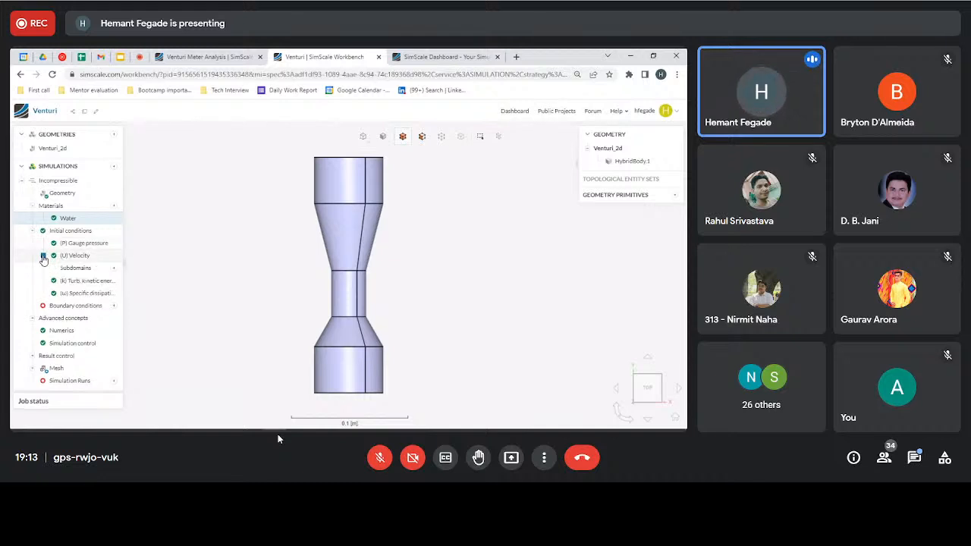
left_click(114, 267)
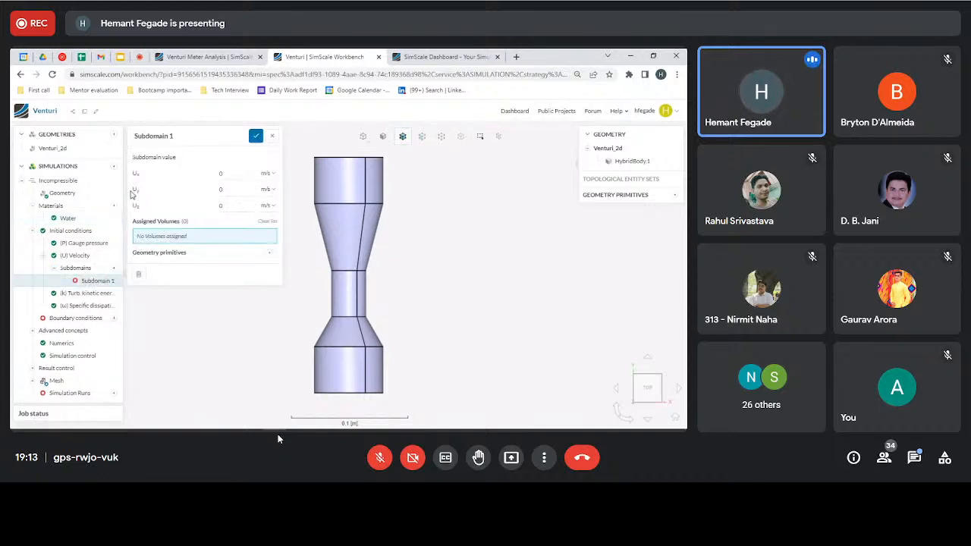
left_click(272, 141)
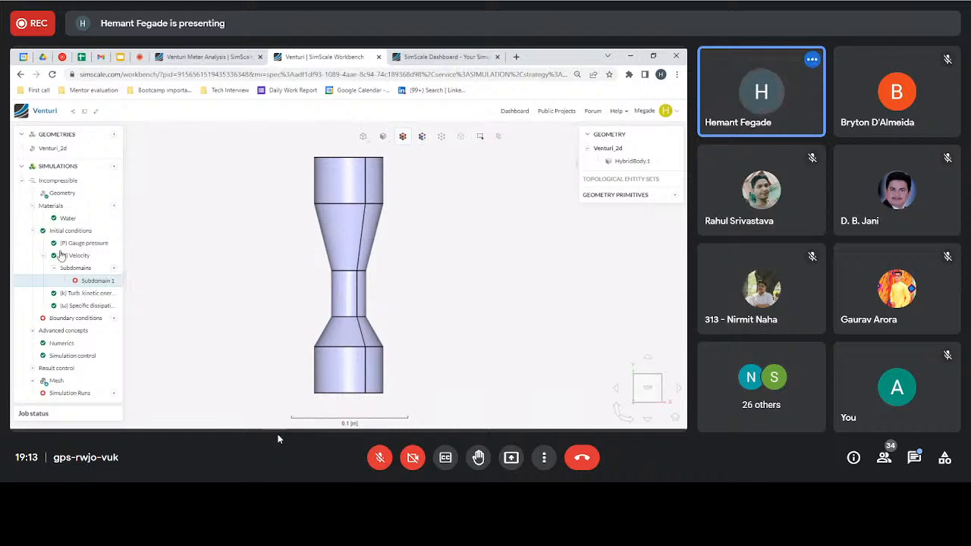
left_click(43, 255)
left_click(42, 257)
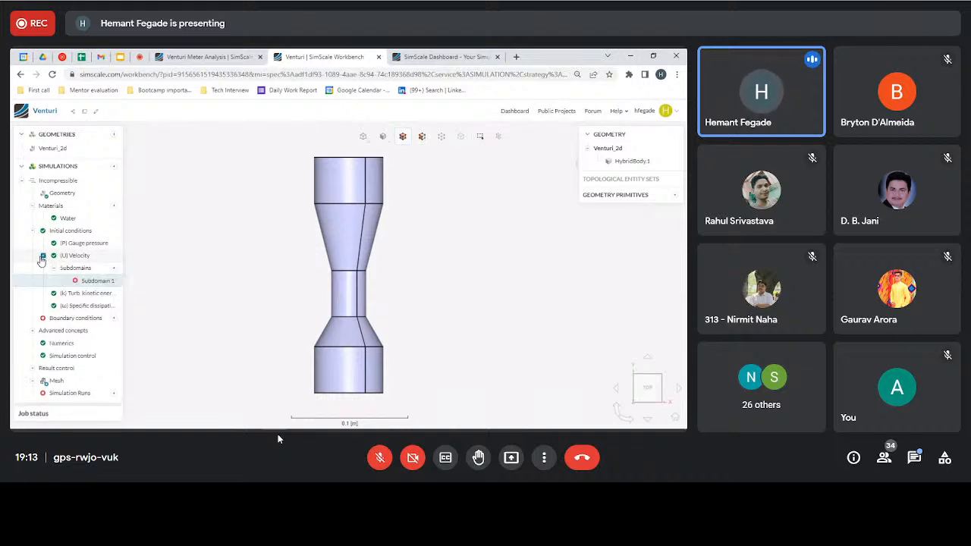
right_click(117, 283)
left_click(124, 297)
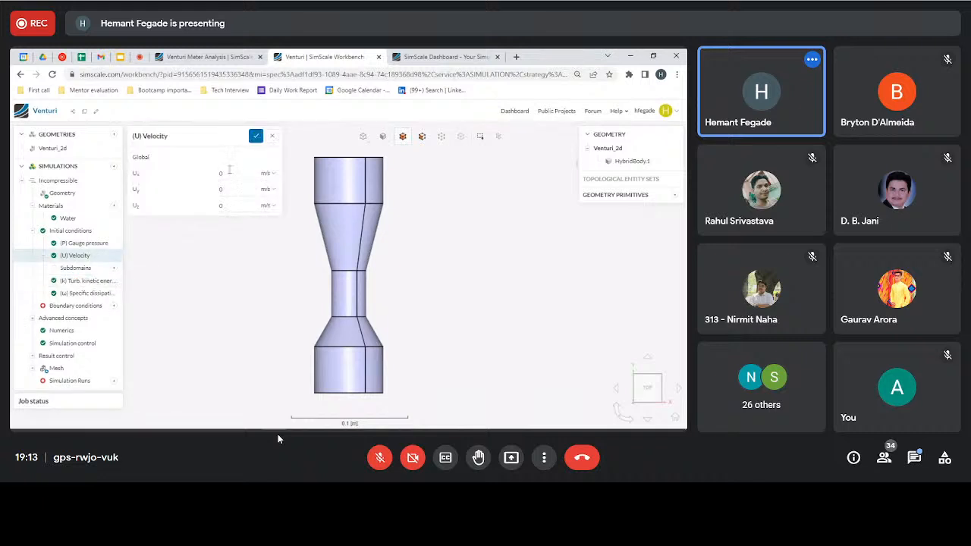
left_click(272, 136)
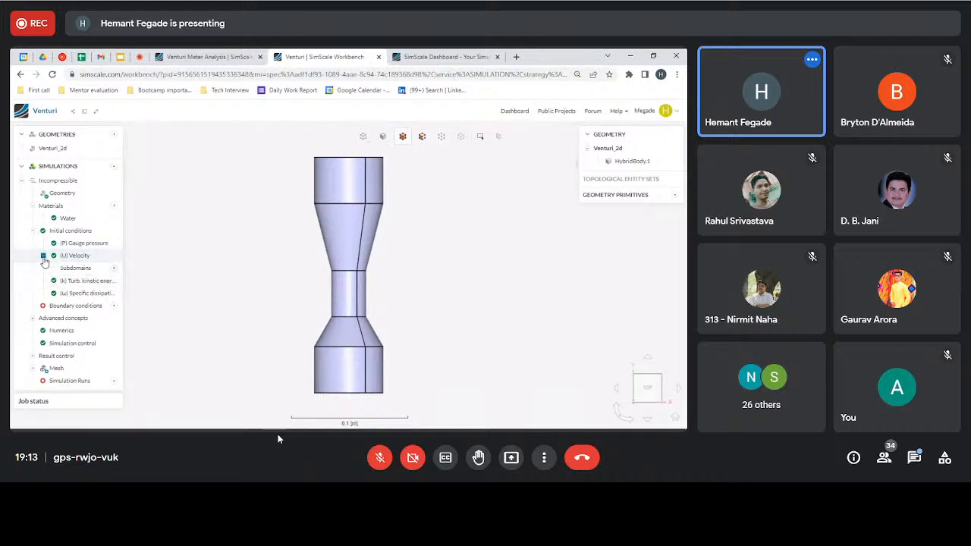
left_click(42, 256)
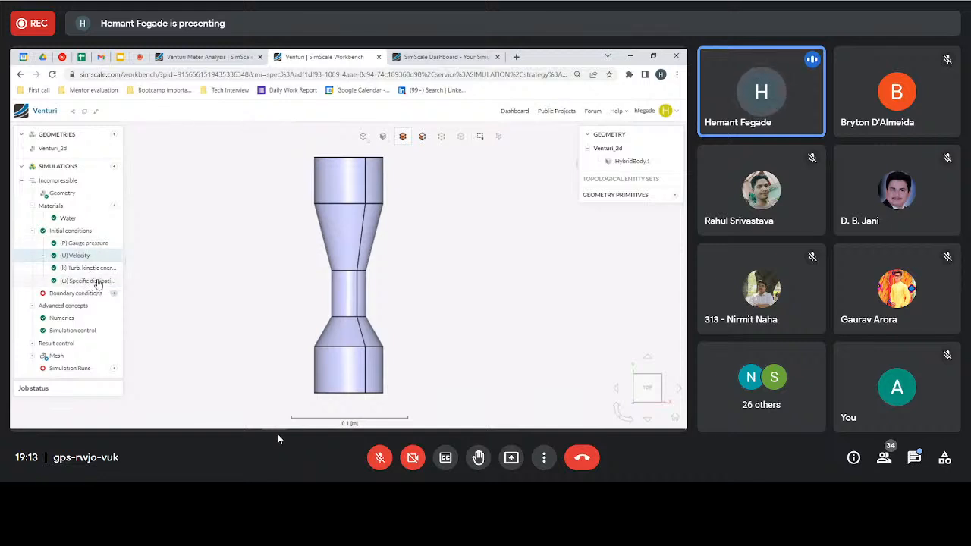
left_click(33, 231)
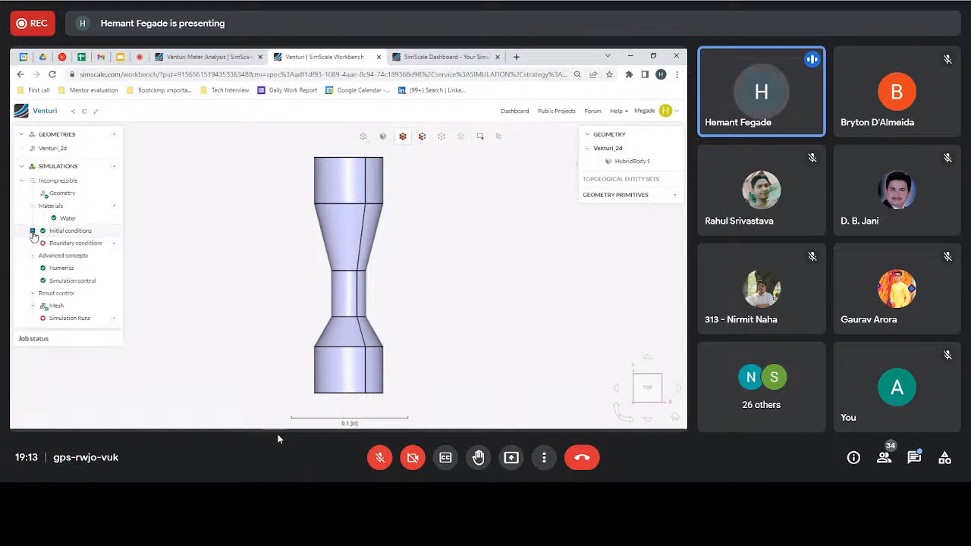
Add a velocity inlet boundary condition to the incompressible simulation.
left_click(114, 245)
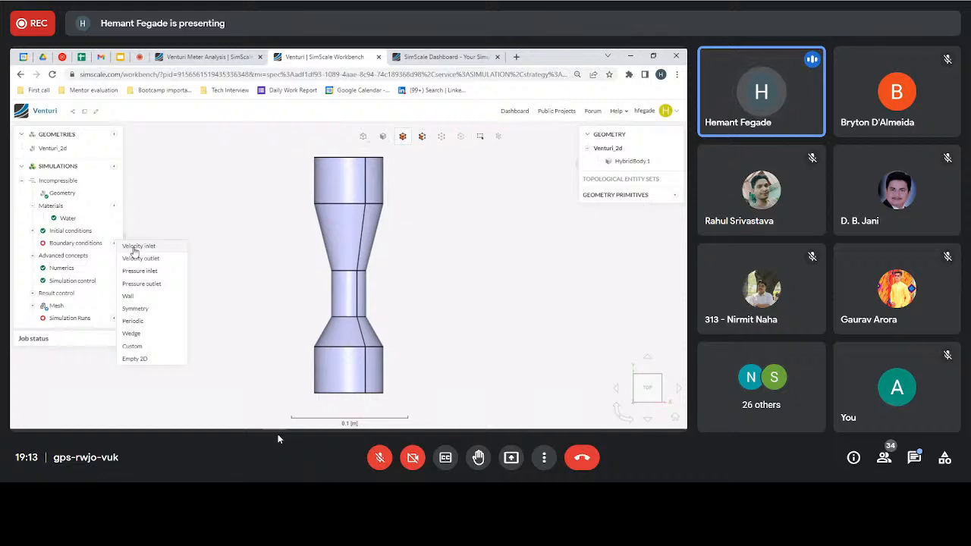
left_click(137, 248)
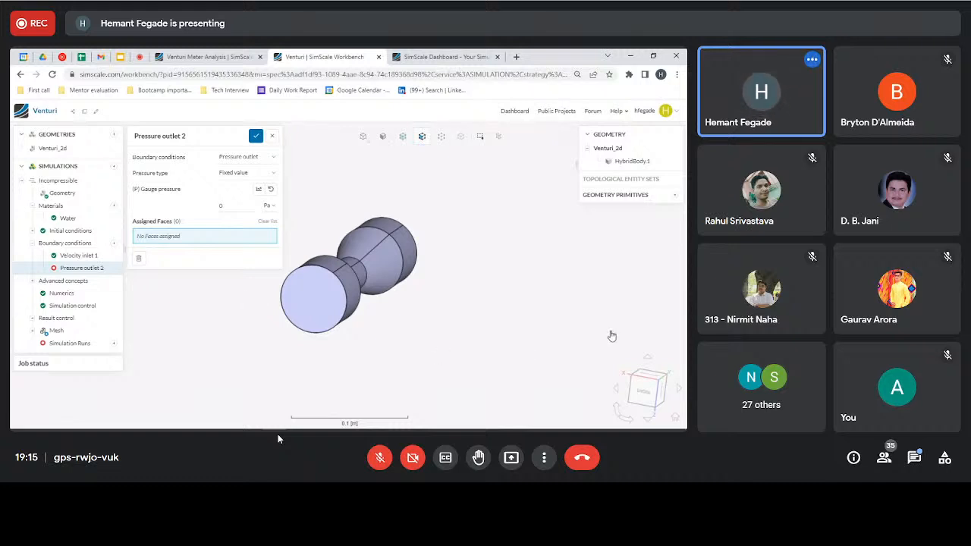
Assign the circular end face beyond the venturi's long diverging cone to the pressure outlet boundary condition and save it.
left_click_drag(524, 325, 274, 386)
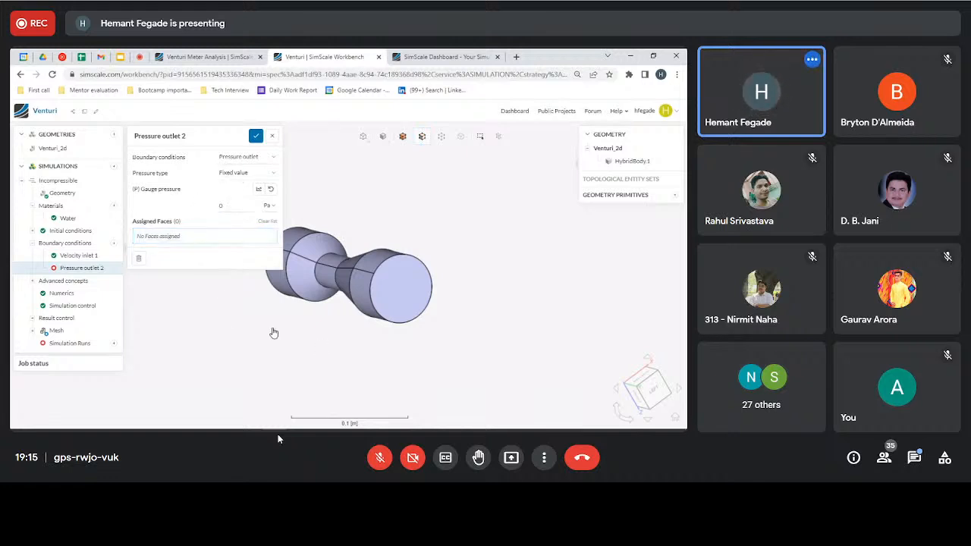
left_click_drag(274, 332, 513, 314)
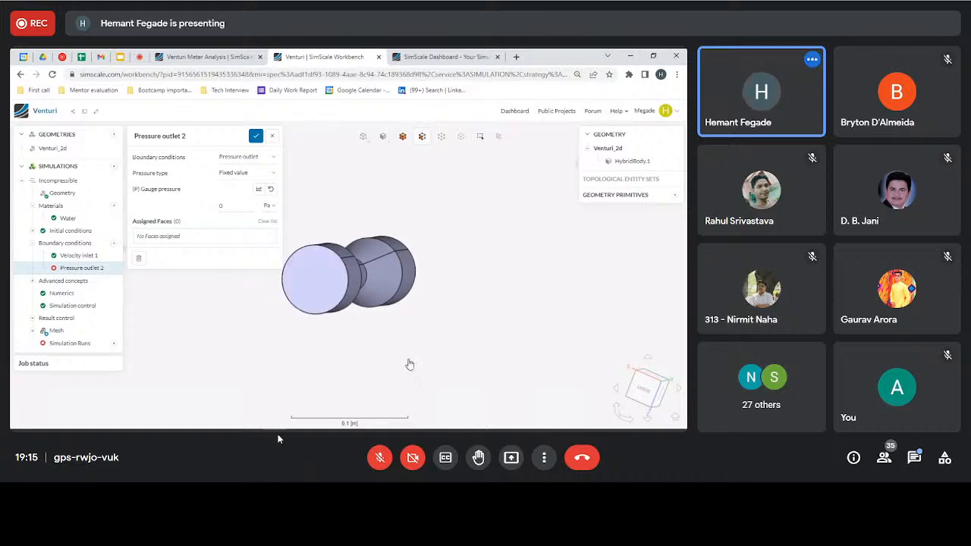
left_click_drag(408, 361, 318, 359)
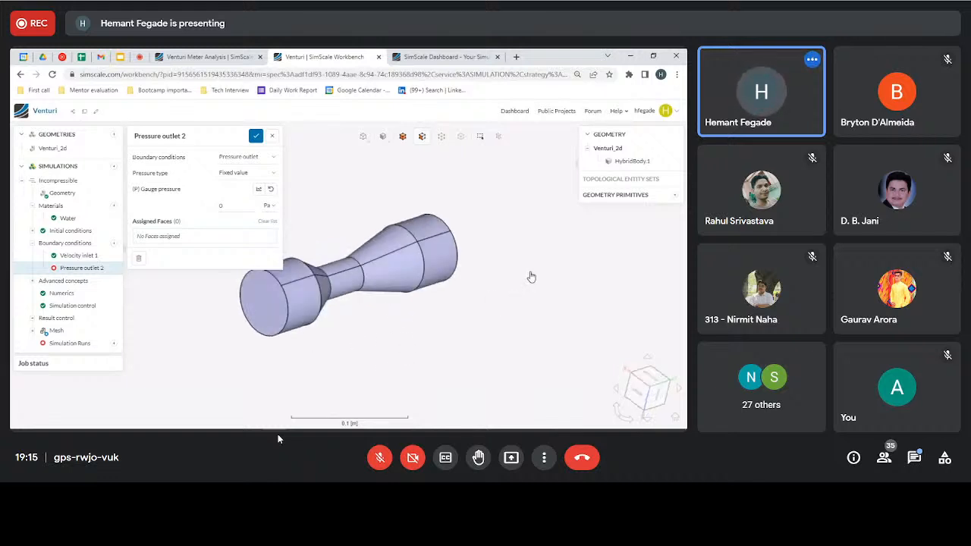
left_click_drag(526, 282, 256, 208)
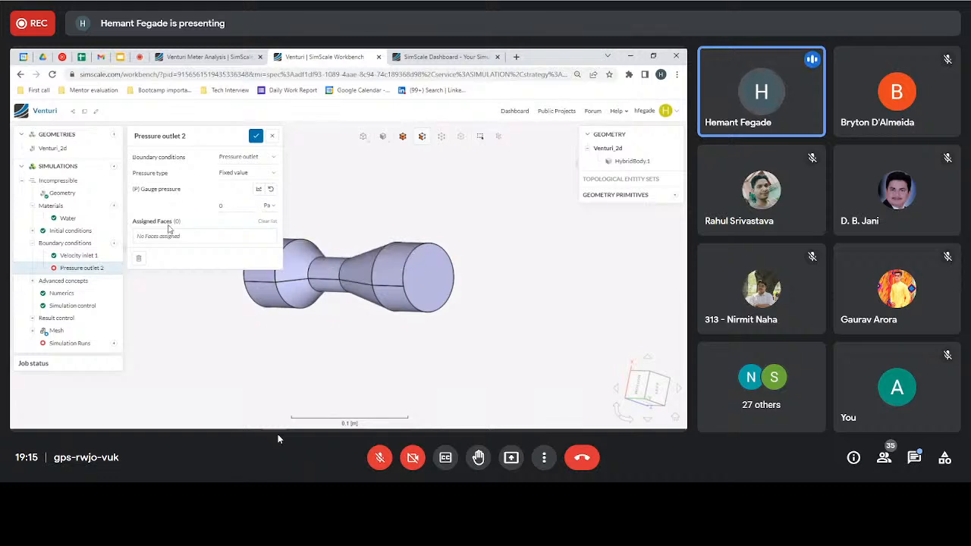
left_click(433, 284)
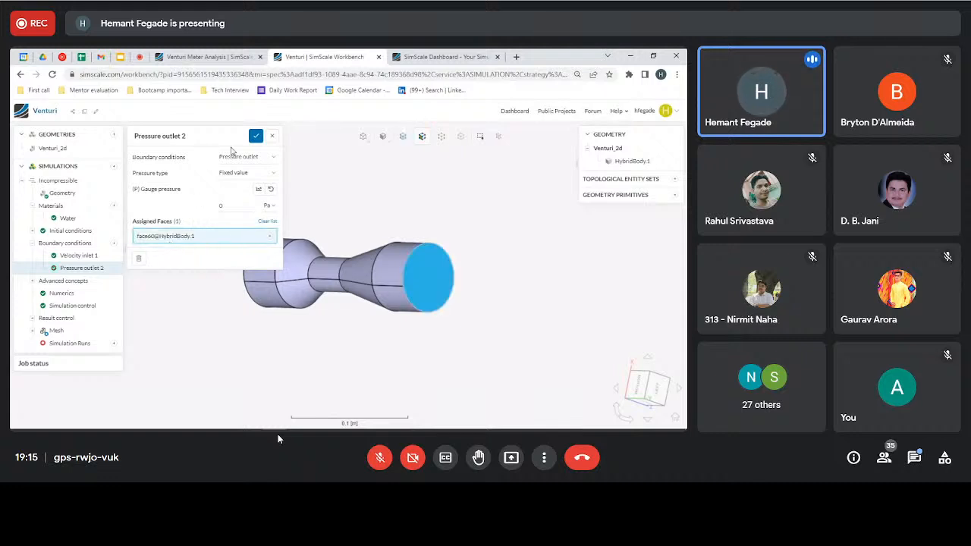
left_click(256, 138)
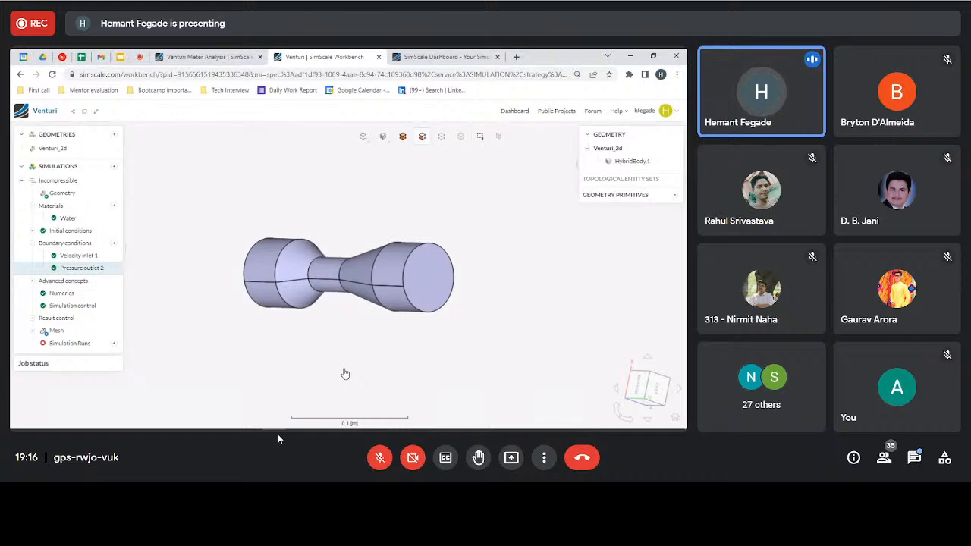
Add a wall boundary condition to the incompressible simulation.
left_click(114, 243)
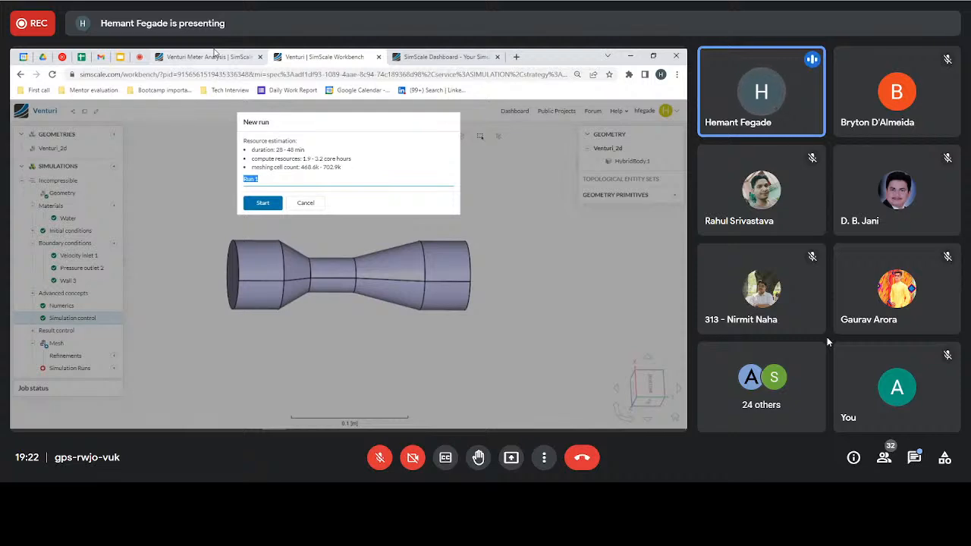
Switch to the Venturi Meter Analysis project and compare its velocity contour with the formulas on the Discharge Calculation slide.
left_click(209, 57)
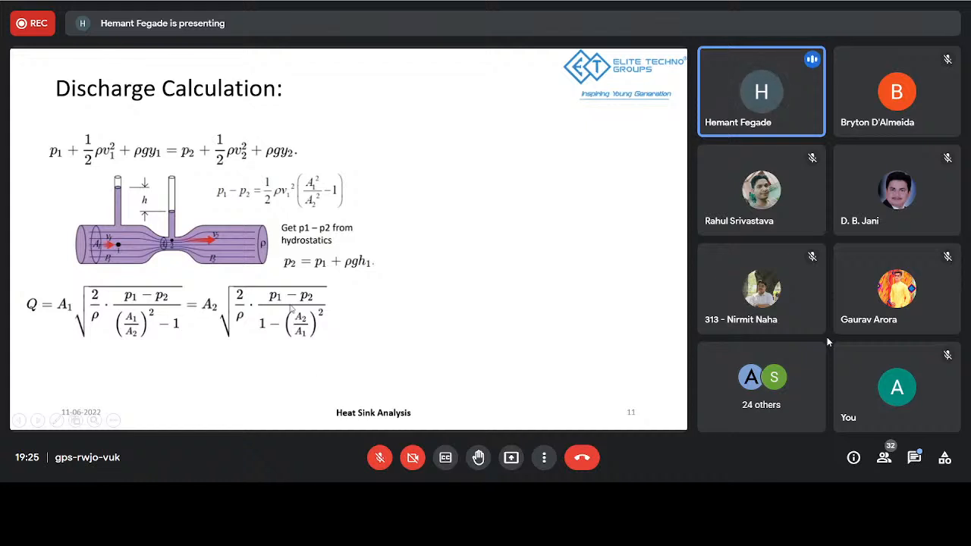
key("alt+Tab")
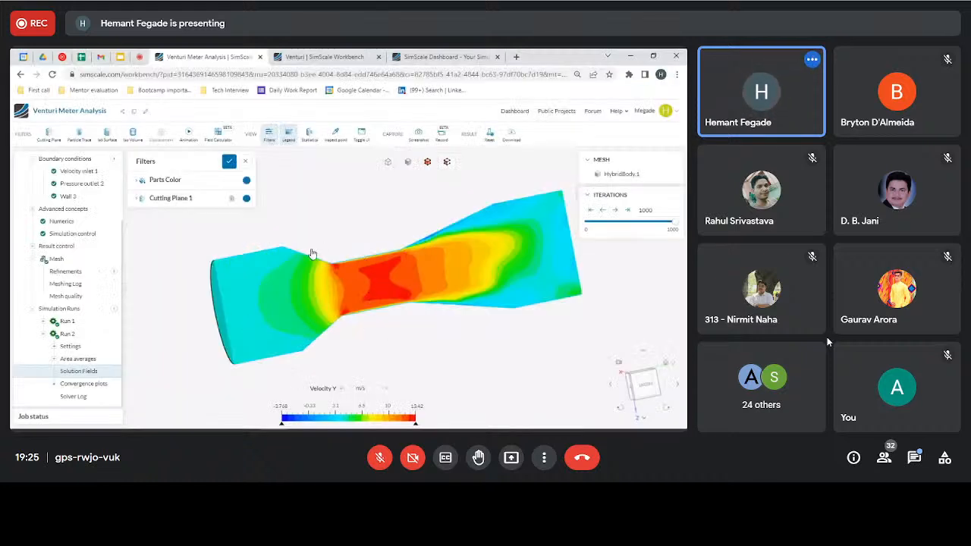
key("alt+Tab")
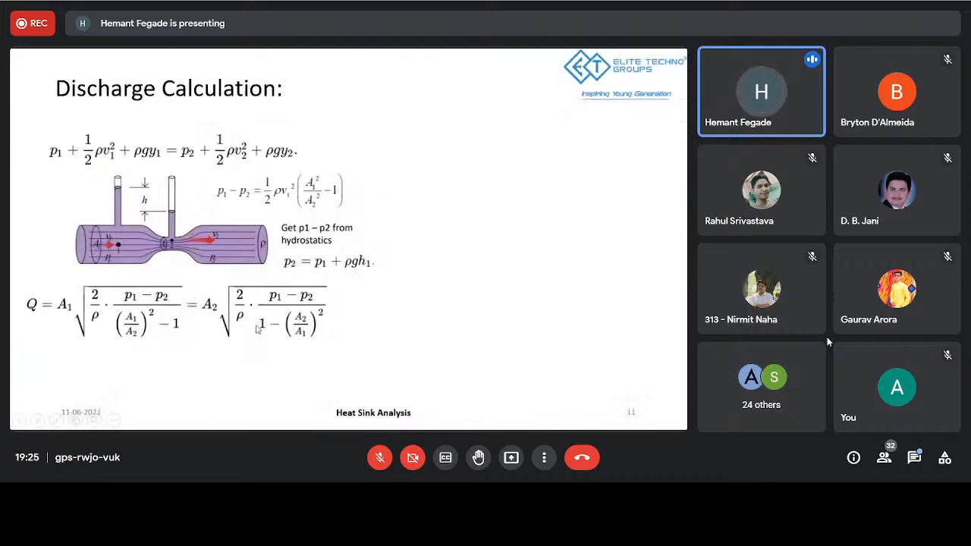
key("alt+Tab")
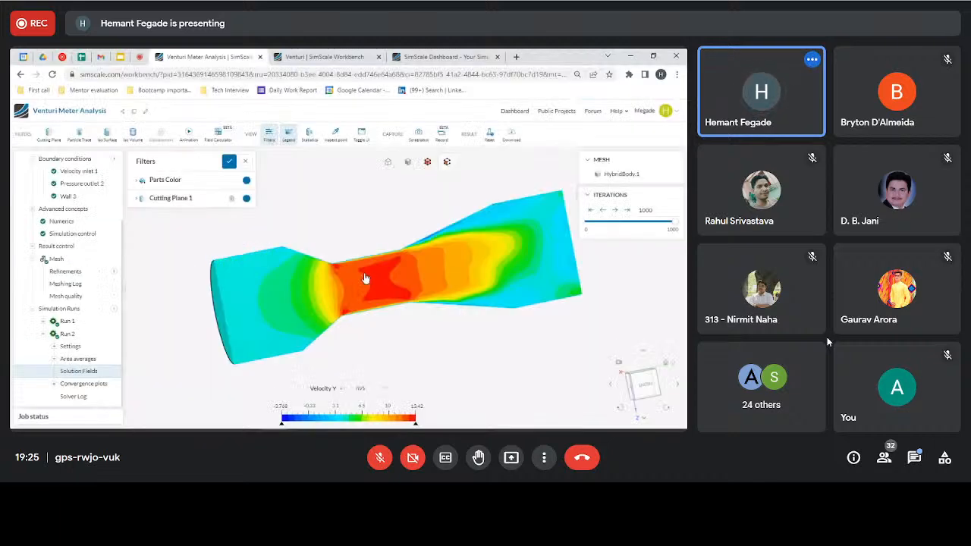